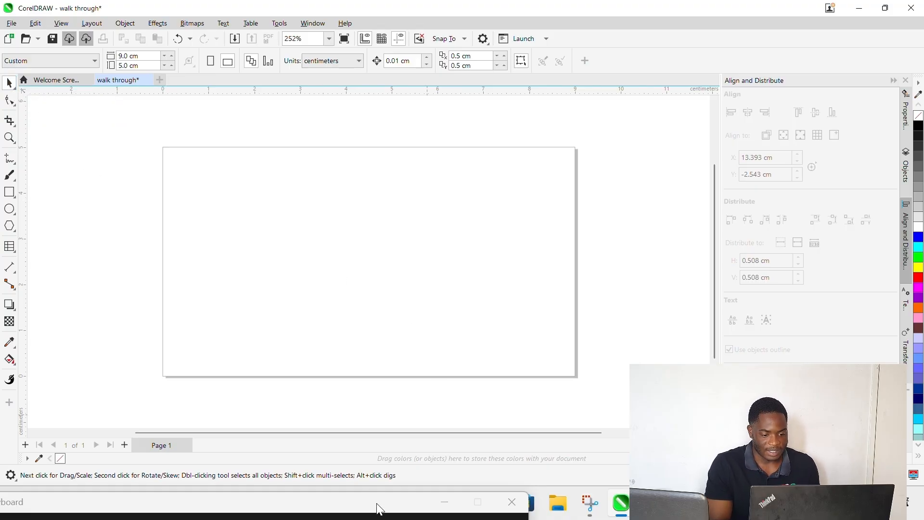
left_click(557, 504)
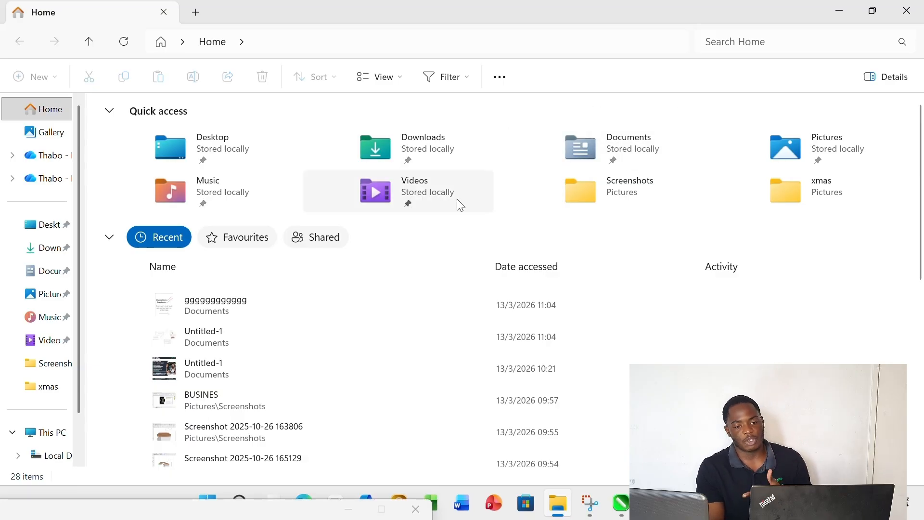
double_click(846, 144)
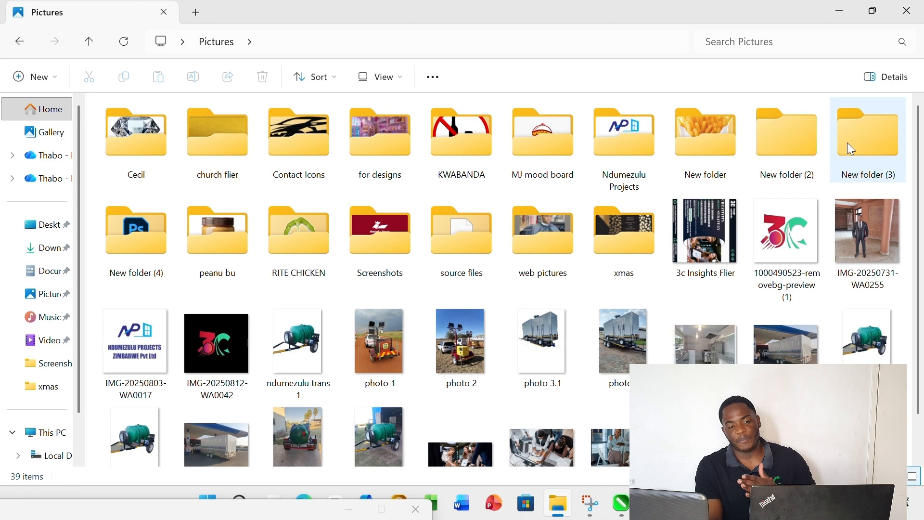
left_click(776, 237)
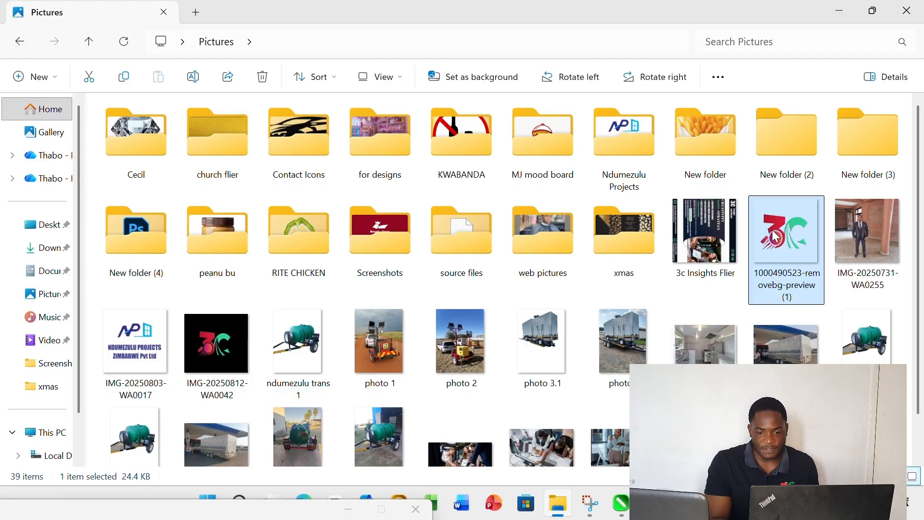
left_click_drag(776, 237, 370, 261)
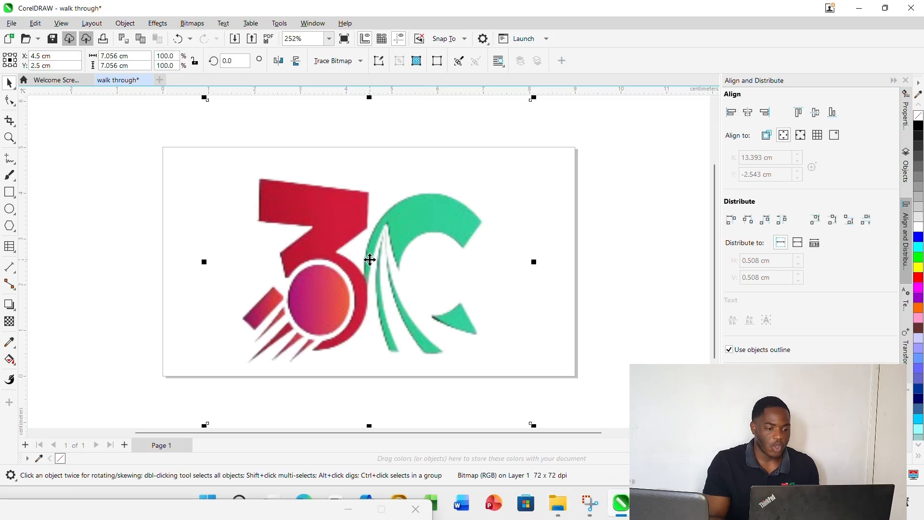
scroll(370, 260, "down", 1)
scroll(370, 260, "up", 3)
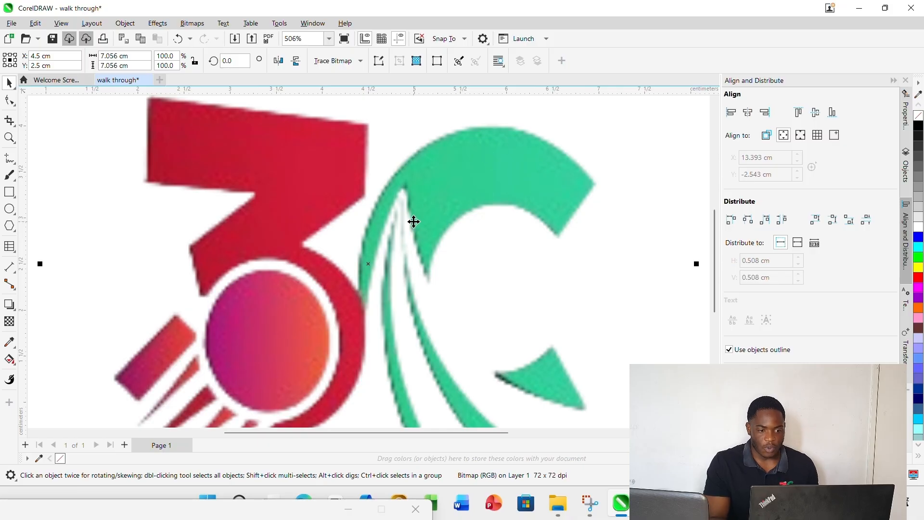
scroll(414, 221, "down", 4)
scroll(414, 221, "down", 1)
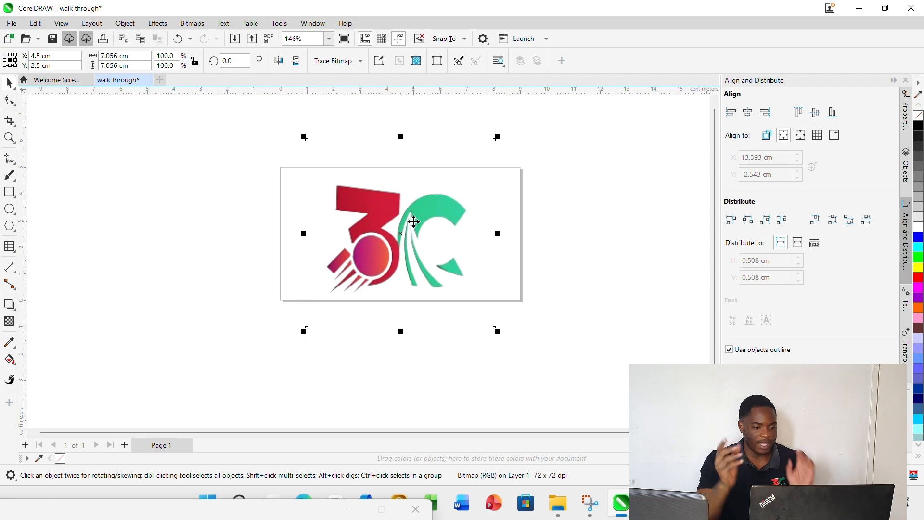
left_click(559, 216)
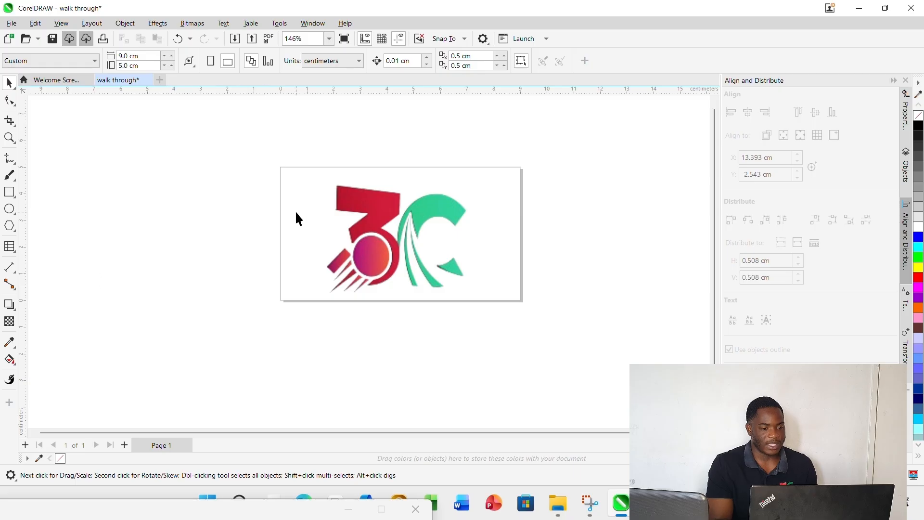
Scale the logo proportionally down to about 2.6 cm and back up to about 7 cm wide
left_click(371, 208)
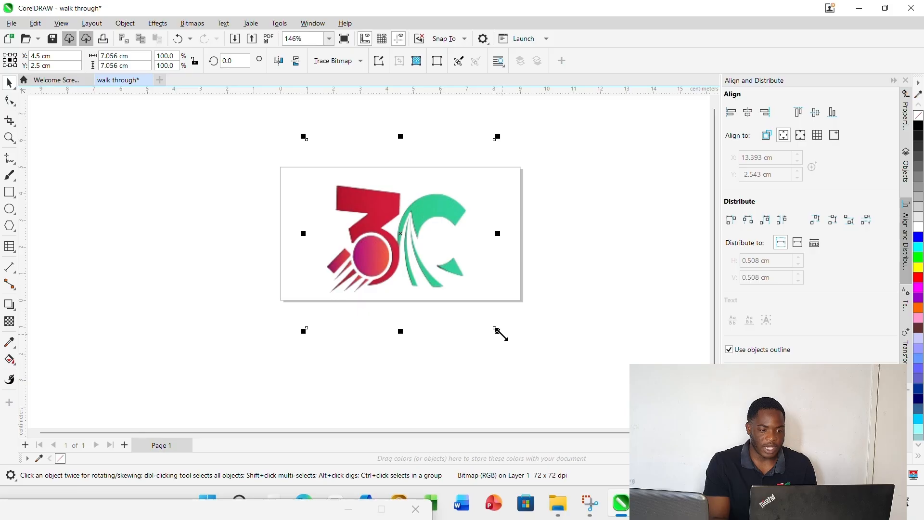
left_click_drag(497, 331, 380, 239)
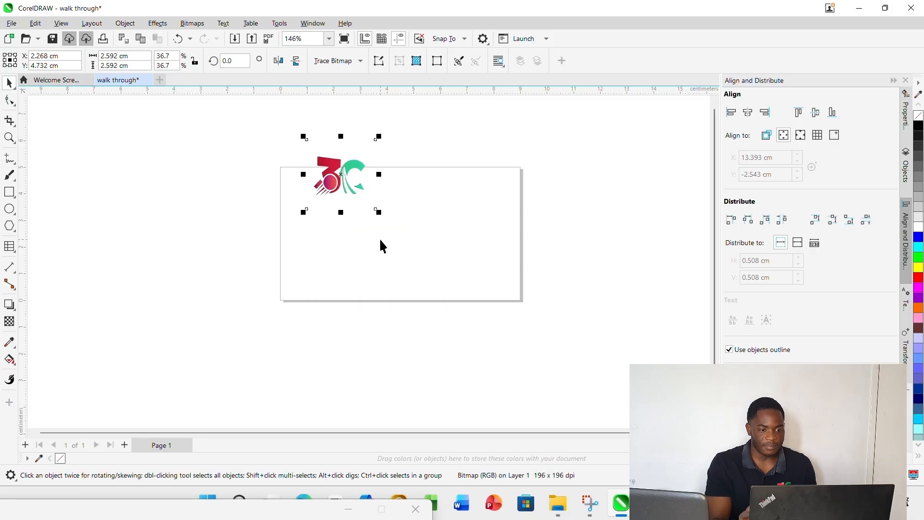
left_click(340, 174)
left_click(341, 176)
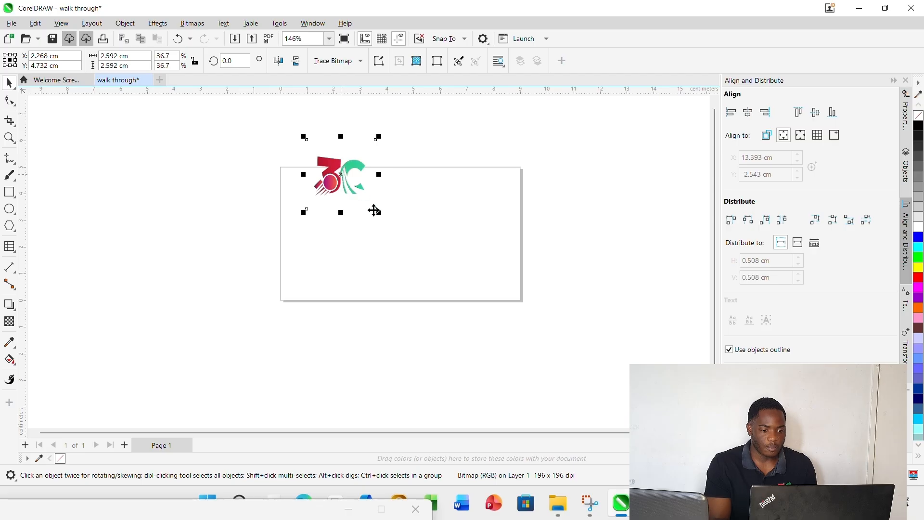
left_click_drag(378, 212, 533, 333)
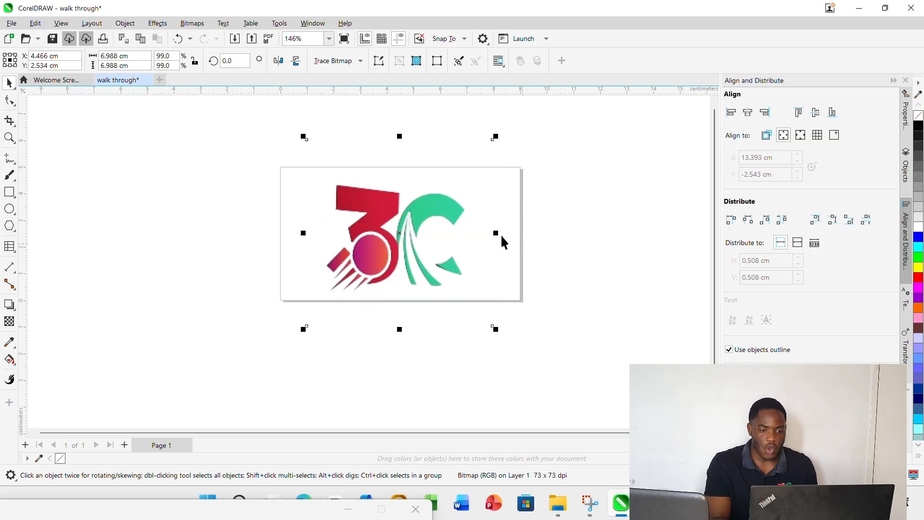
Squeeze the logo non-proportionally to about 3.4 cm wide and 3.6 cm high
left_click_drag(497, 234, 395, 225)
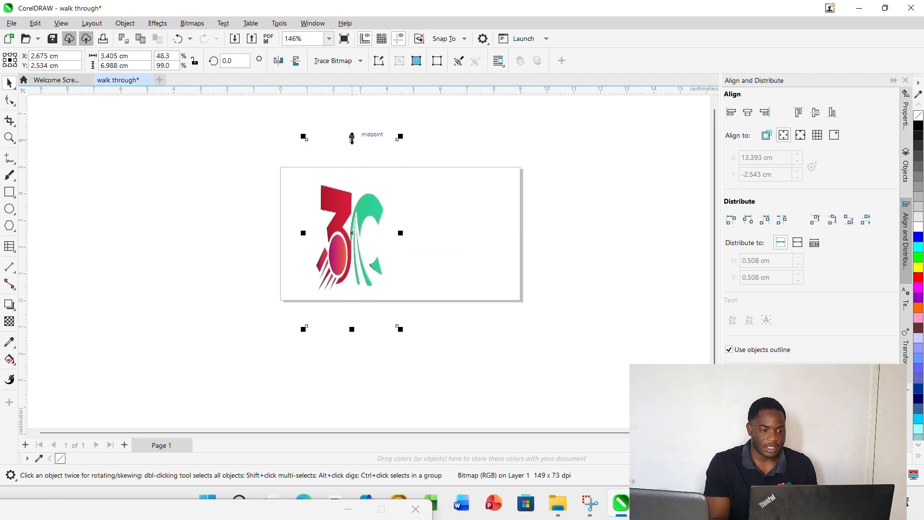
left_click_drag(351, 132, 348, 184)
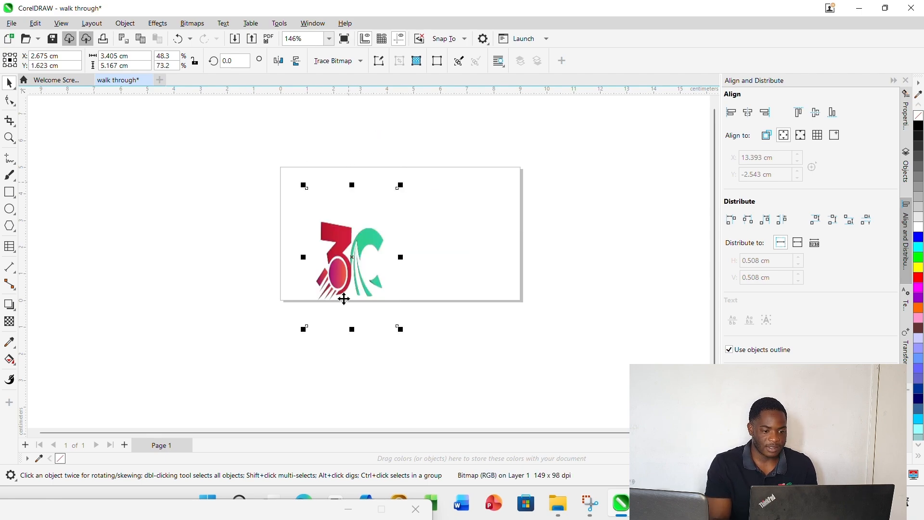
left_click_drag(352, 328, 345, 286)
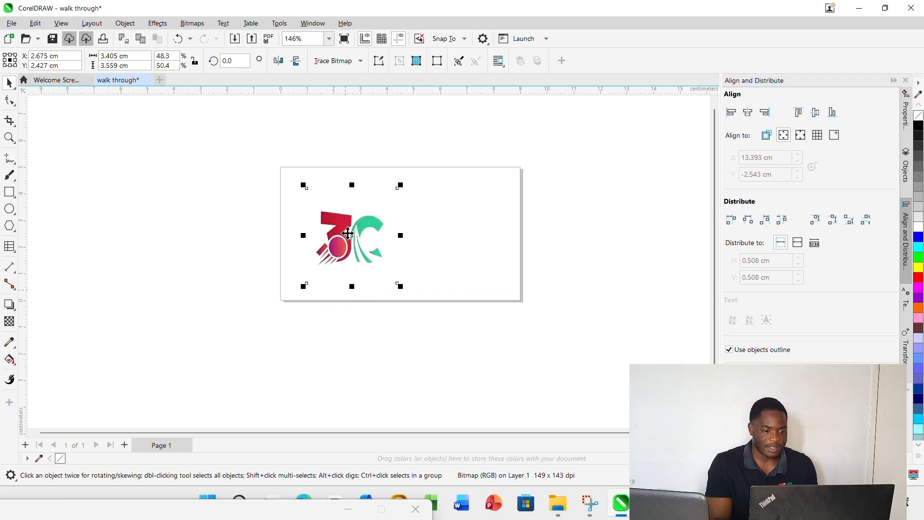
Move the logo to the page's upper-left corner and shrink it proportionally to about 0.84 by 0.88 cm
left_click_drag(349, 237, 328, 220)
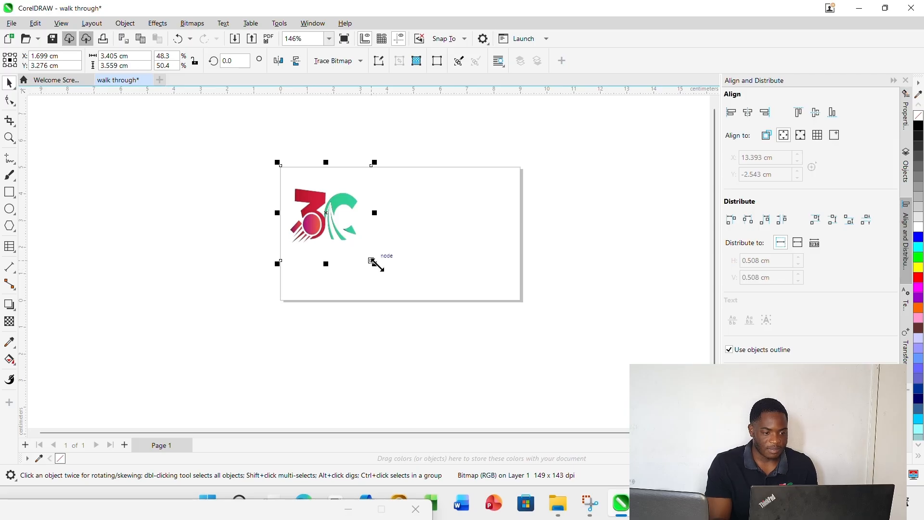
left_click_drag(374, 263, 298, 180)
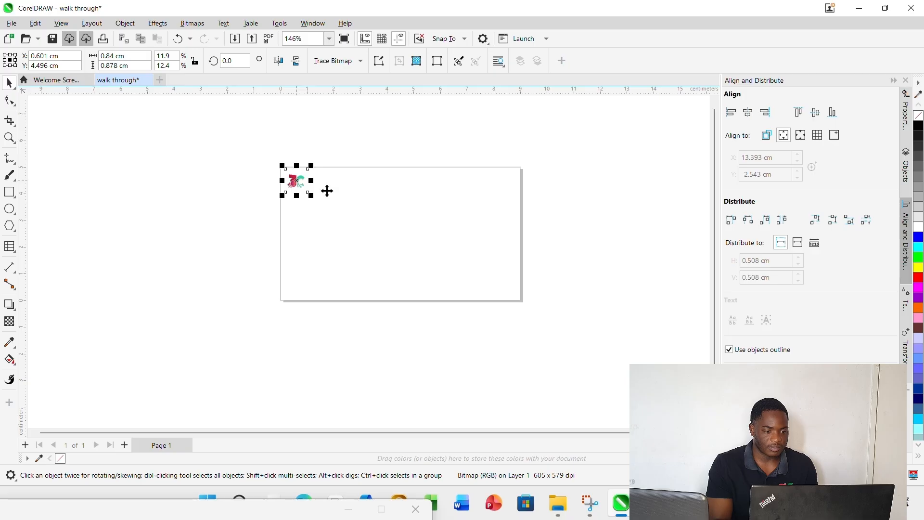
left_click(364, 196)
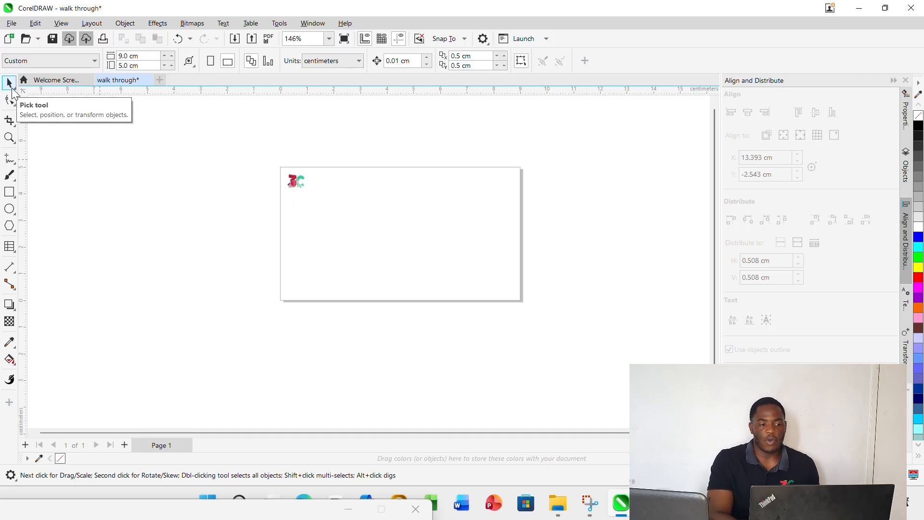
Duplicate the small logo and delete the duplicate
left_click(296, 182)
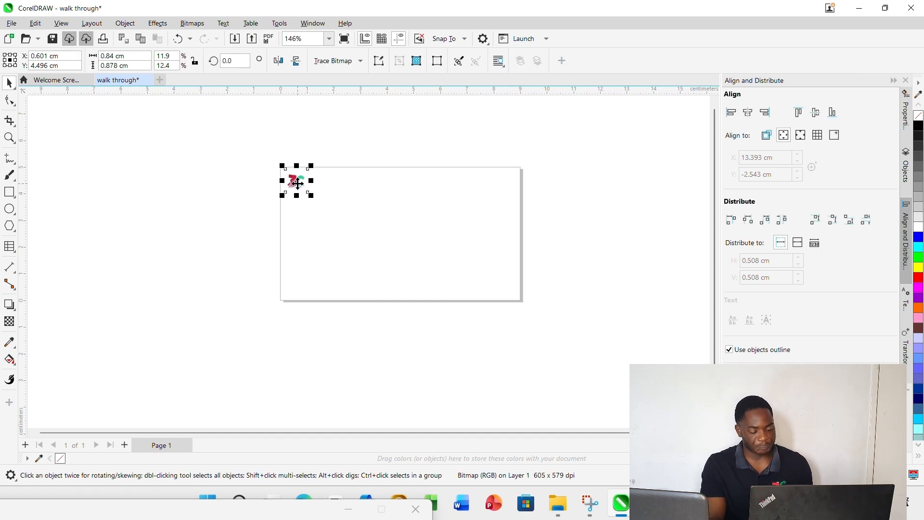
key("ctrl+d")
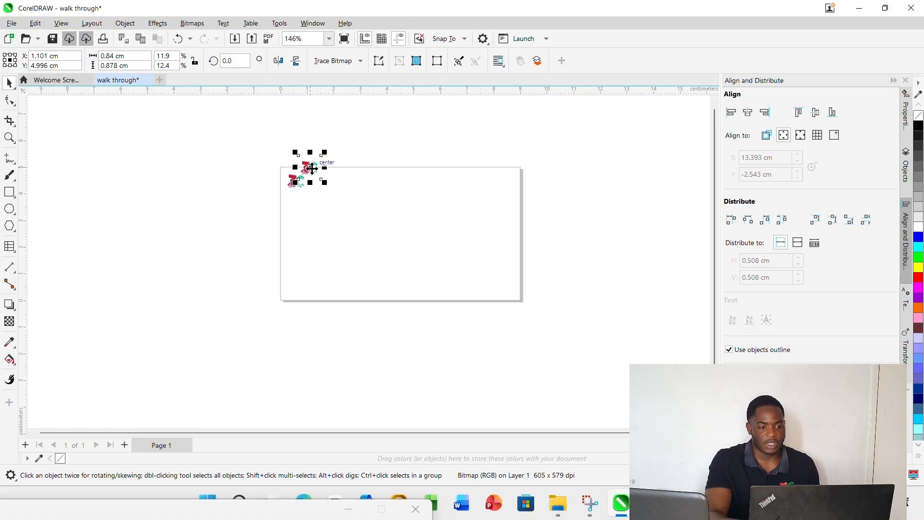
key("Delete")
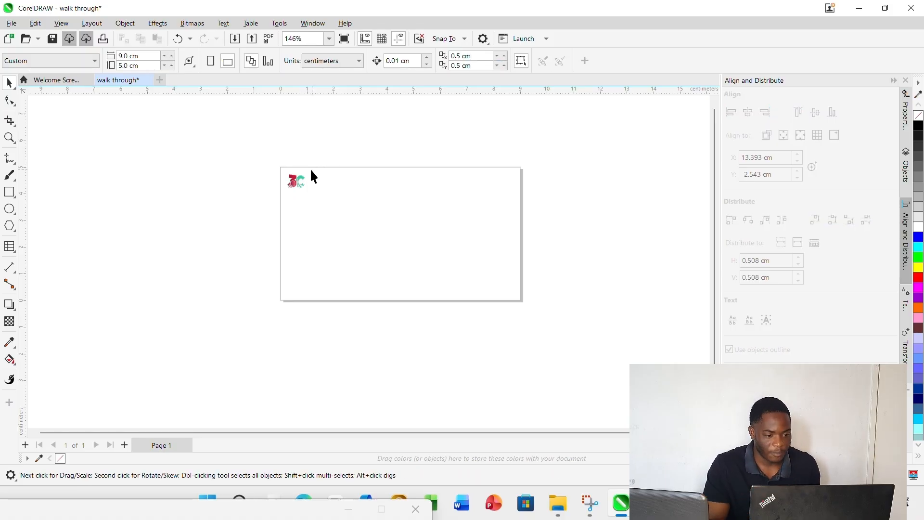
Duplicate the corner logo and place two further copies, one in the page's lower right area and one near its bottom centre
left_click(301, 181)
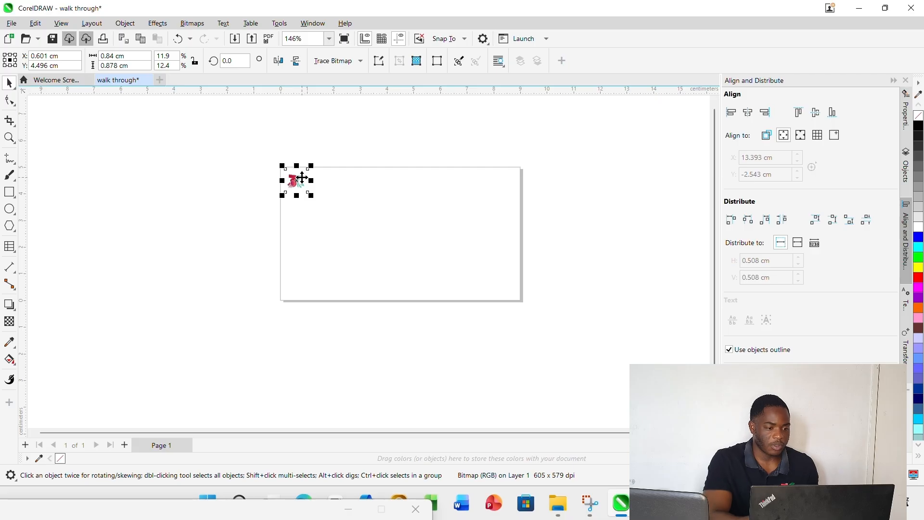
key("ctrl+d")
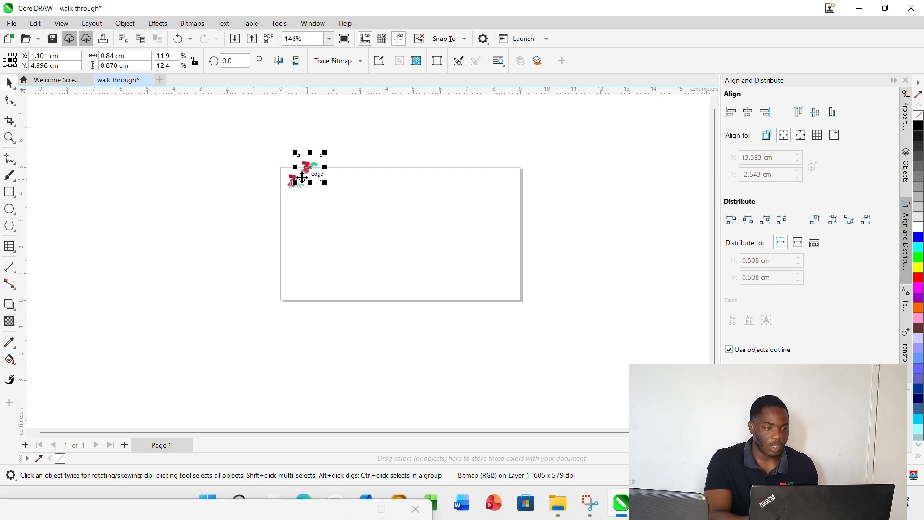
key("ctrl+c")
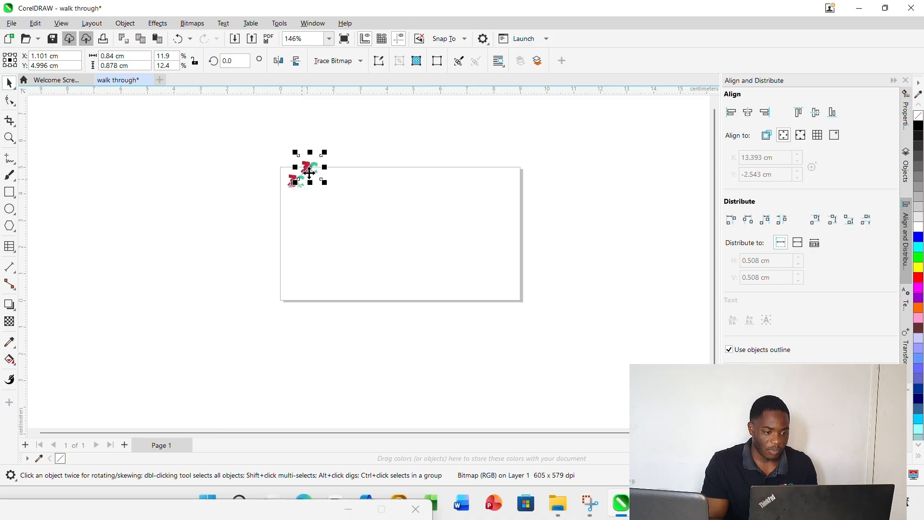
left_click_drag(311, 167, 461, 249)
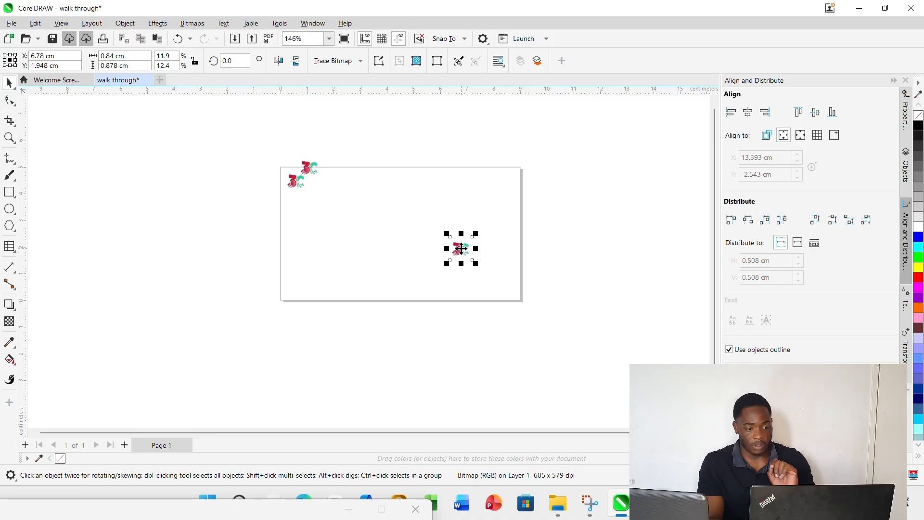
left_click(305, 169)
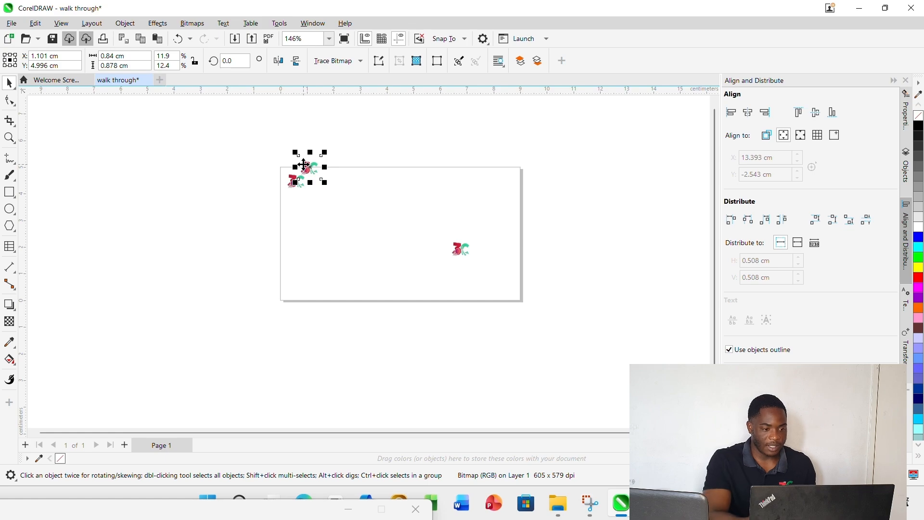
left_click_drag(303, 165, 399, 285)
left_click(439, 124)
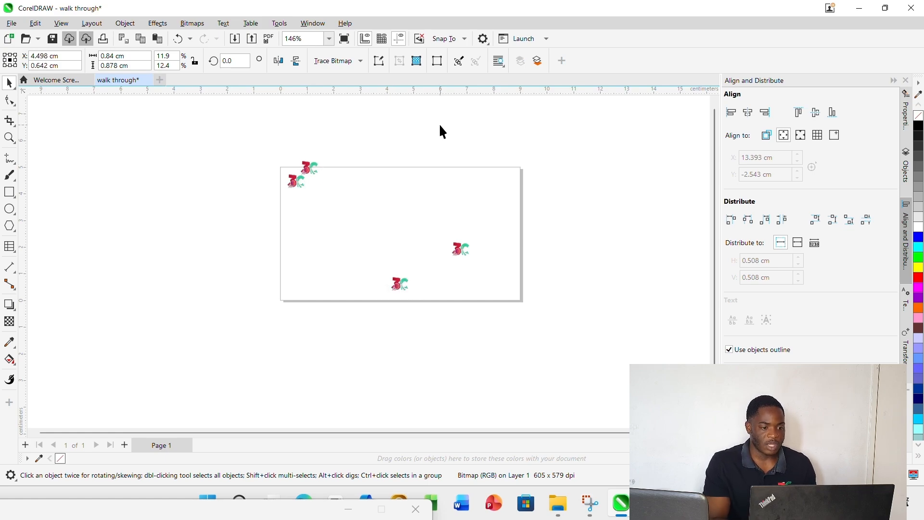
Delete the three extra logo copies, keeping only the original in the page's upper-left corner
left_click(315, 164)
key("Delete")
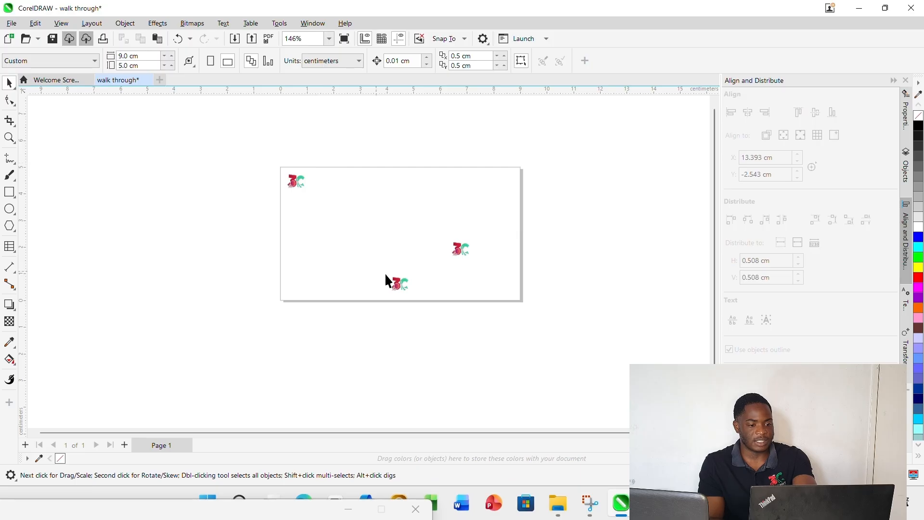
left_click(411, 282)
left_click(410, 283)
left_click(470, 258)
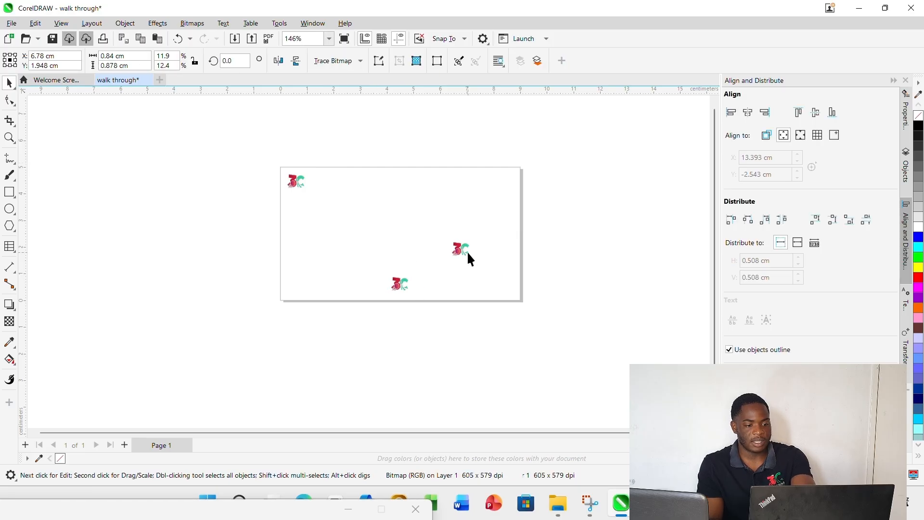
key("Delete")
left_click(394, 286)
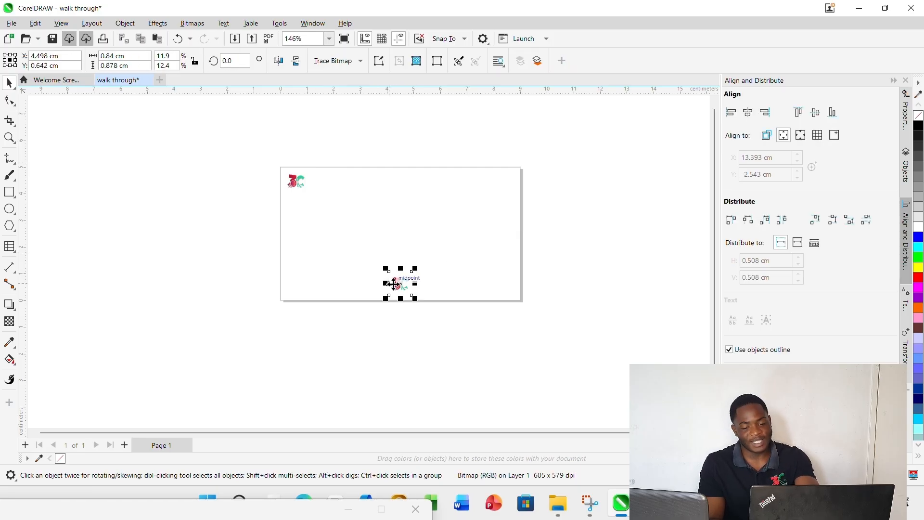
key("Delete")
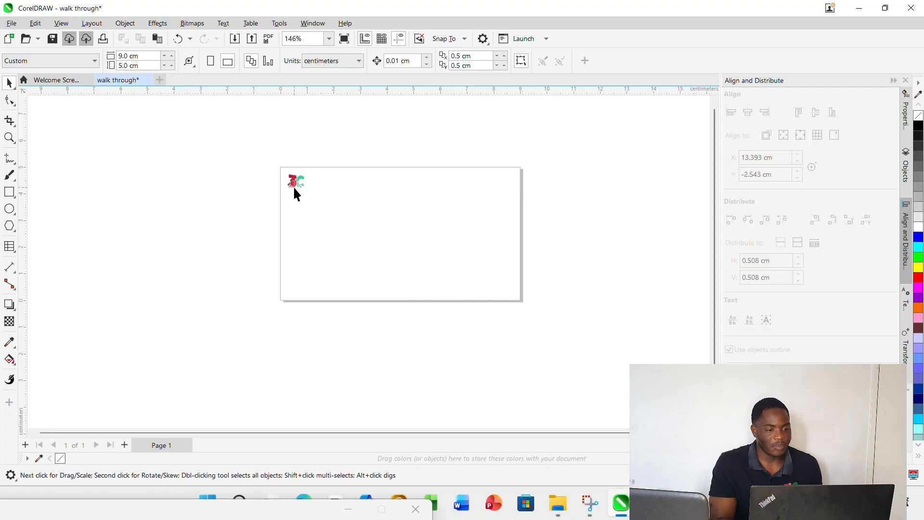
Delete the remaining logo from the page's upper-left corner
left_click(293, 186)
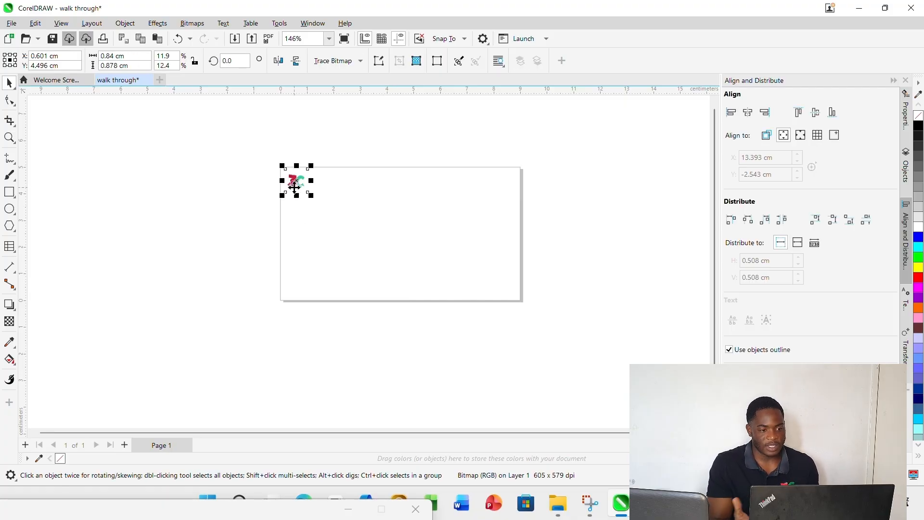
right_click(295, 186)
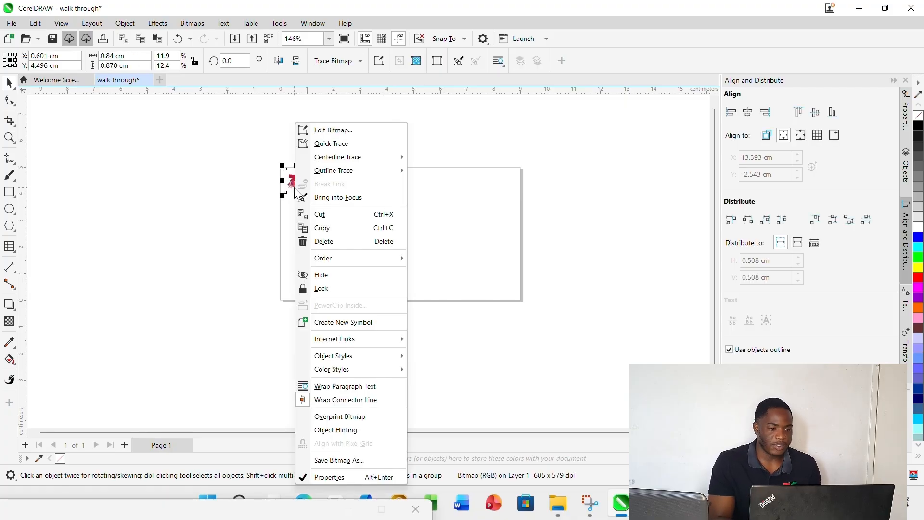
left_click(342, 250)
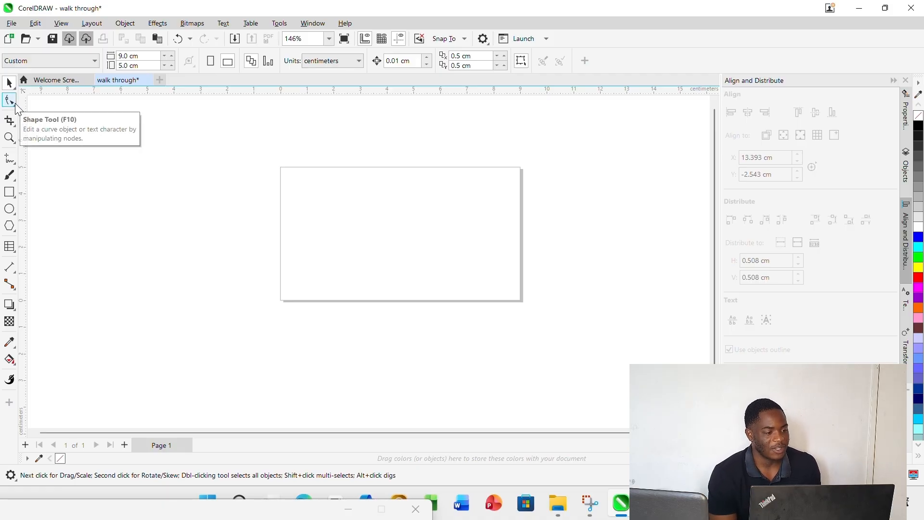
Show the tools grouped with the Shape tool, from Smooth to Roughen
left_click(15, 108)
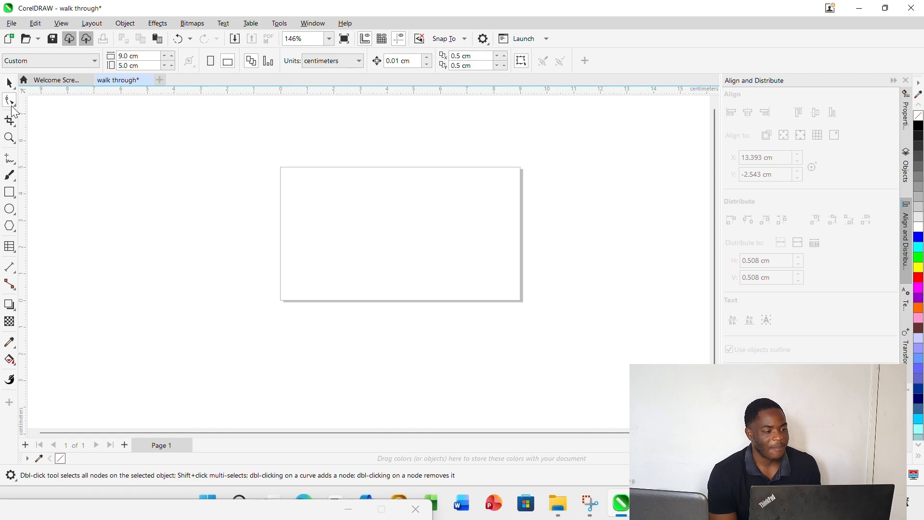
left_click(14, 106)
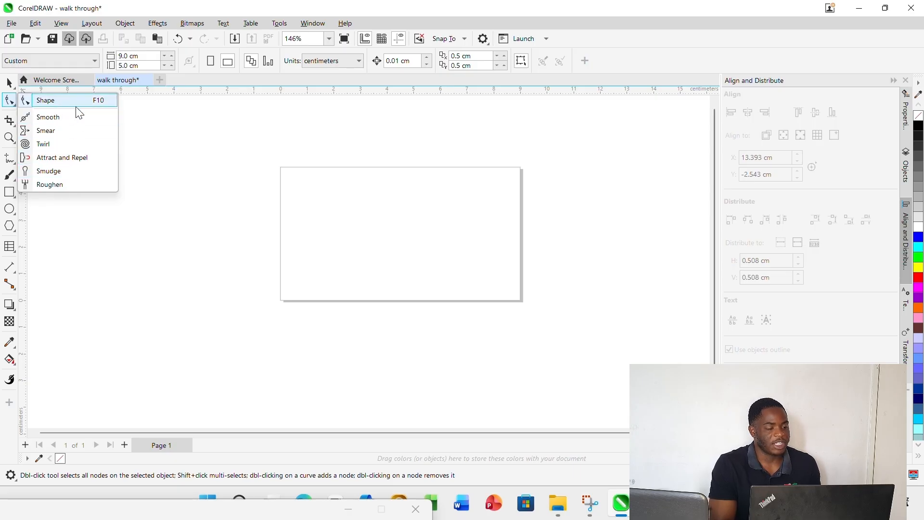
left_click(147, 119)
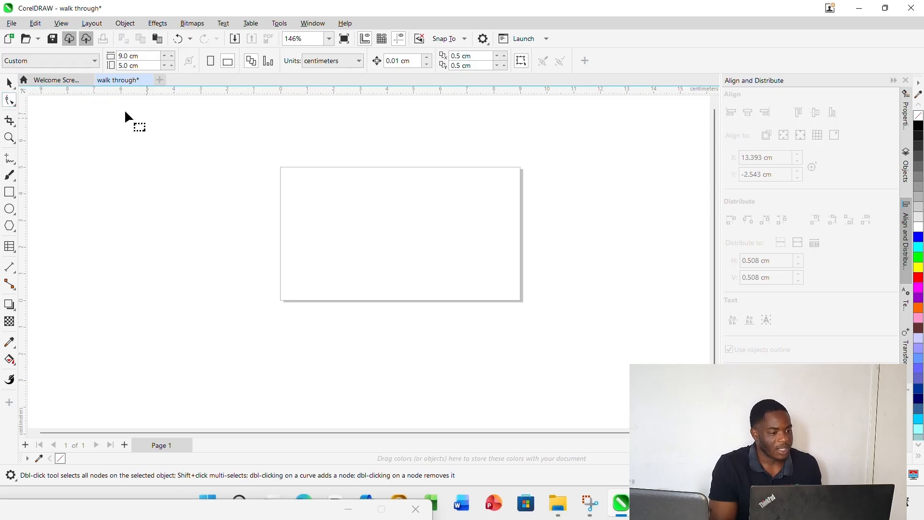
left_click(19, 107)
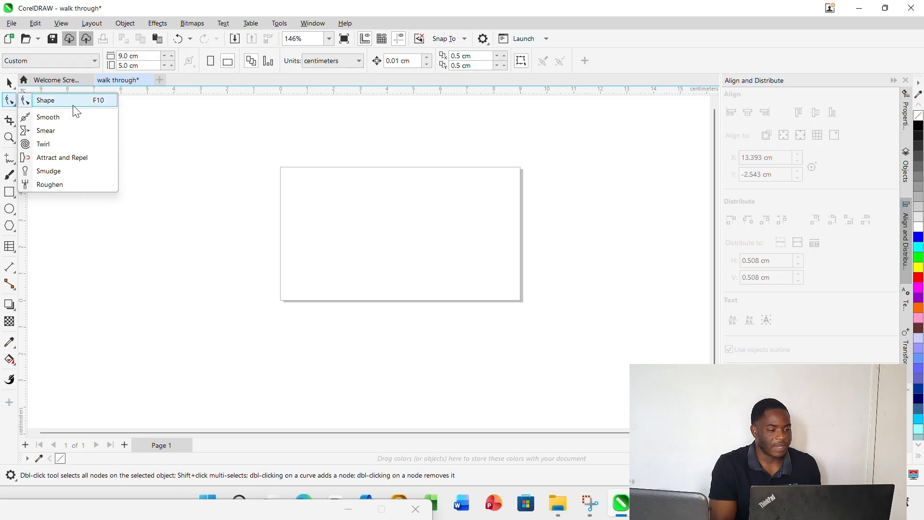
left_click(153, 138)
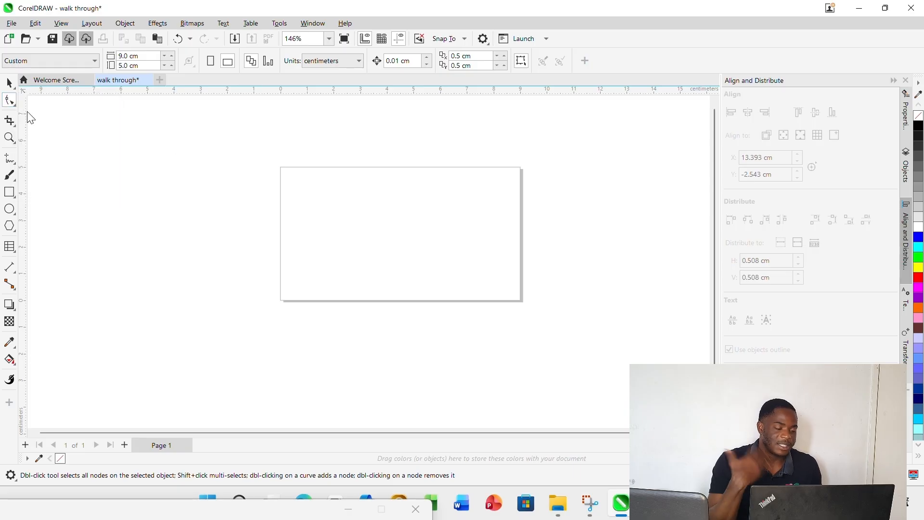
Bring the 3C logo PNG from the Pictures folder in File Explorer onto the blank page in CorelDRAW
left_click(10, 84)
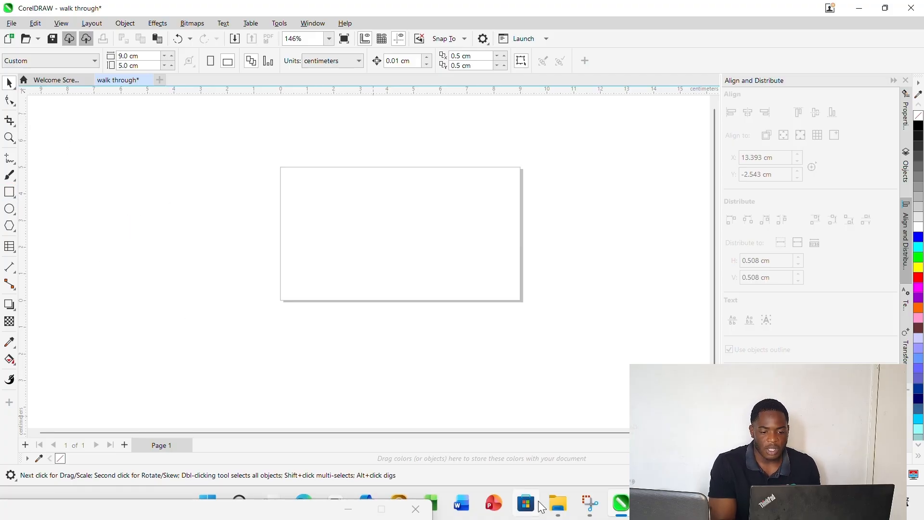
mouse_move(558, 503)
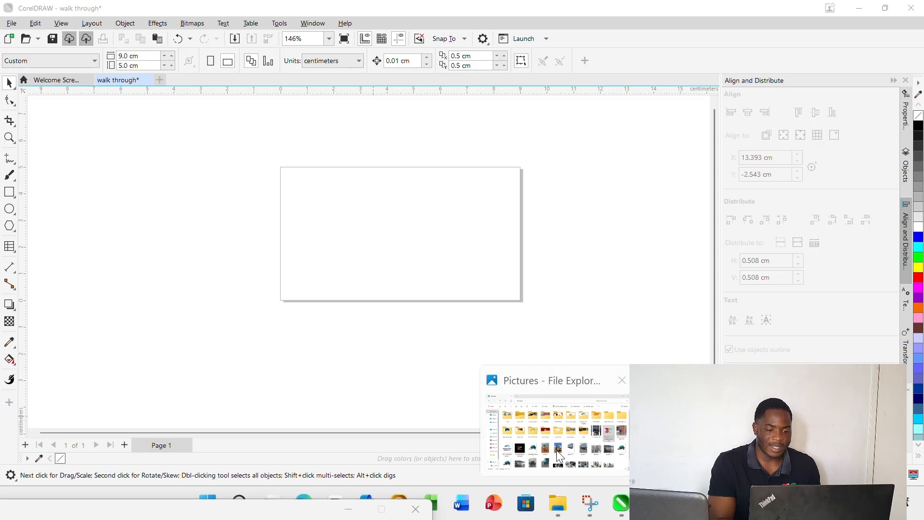
left_click(557, 450)
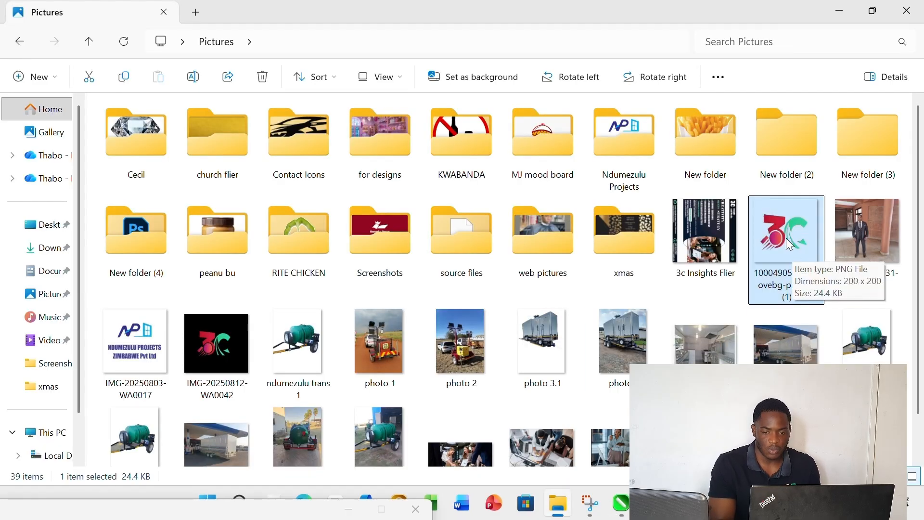
left_click_drag(787, 237, 387, 234)
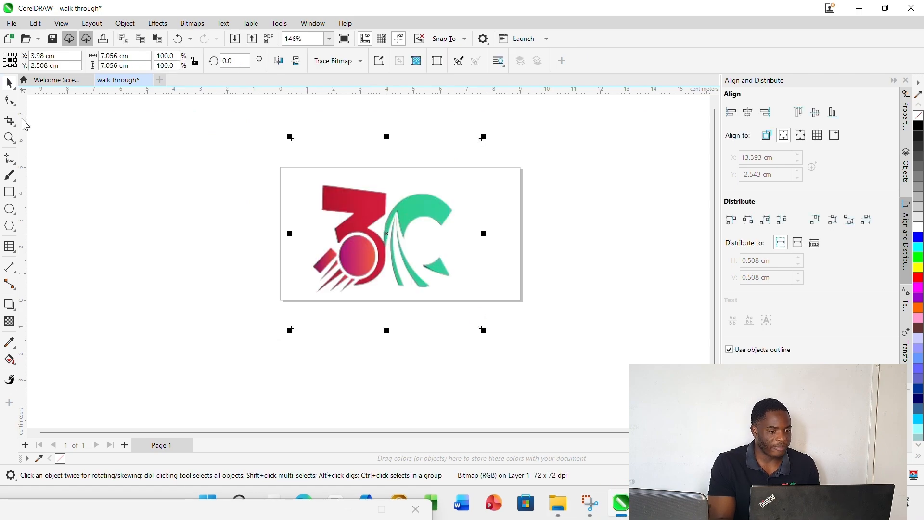
Display the logo bitmap's nodes with the Shape tool, select its upper-left corner node, and return to the Pick tool
left_click(9, 100)
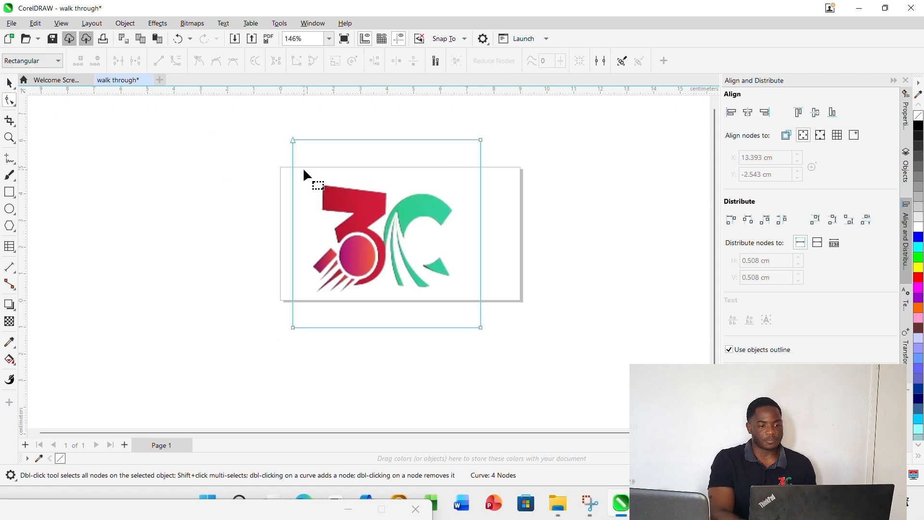
mouse_move(294, 139)
left_mouse_down()
mouse_move(299, 202)
mouse_move(289, 140)
left_mouse_up()
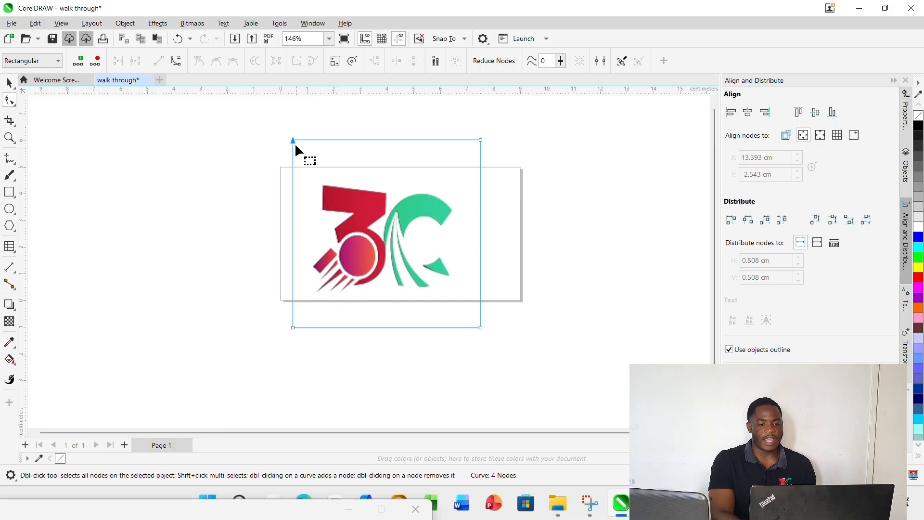
left_click(349, 215)
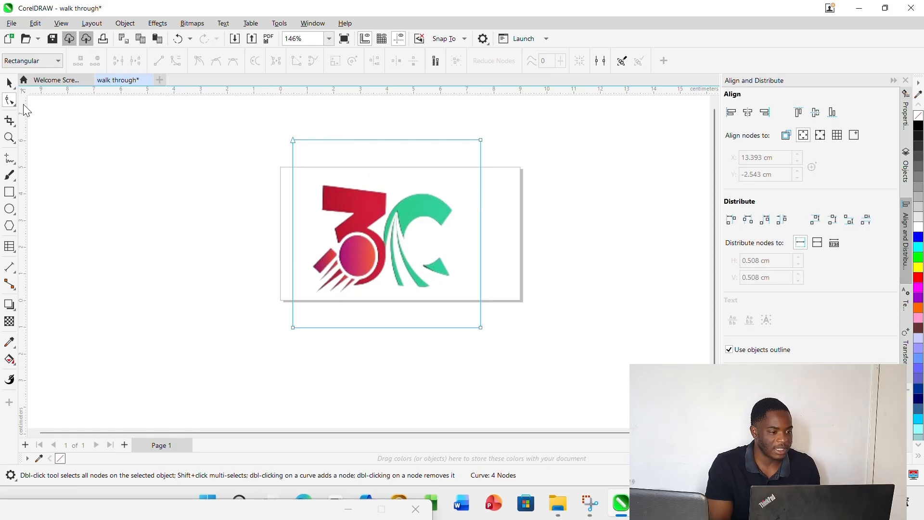
left_click(10, 84)
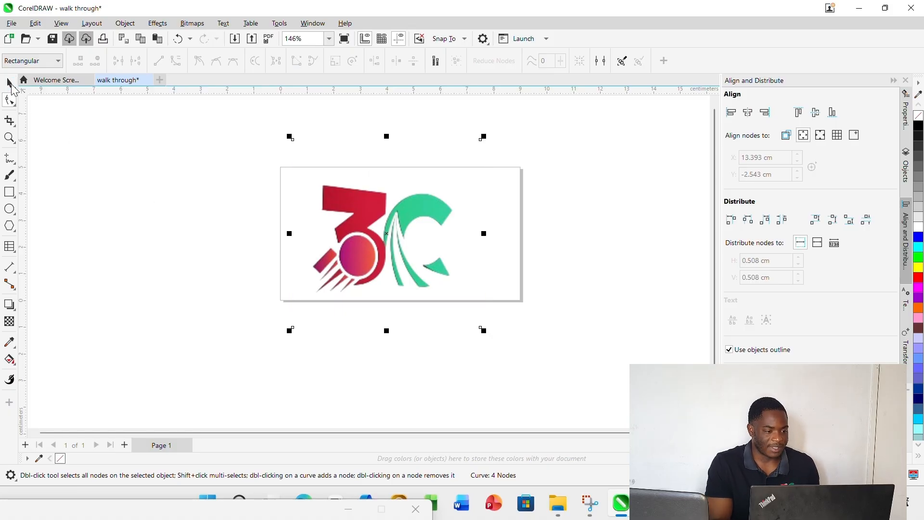
Create a page-sized rectangle behind the logo and fill it with black
double_click(12, 194)
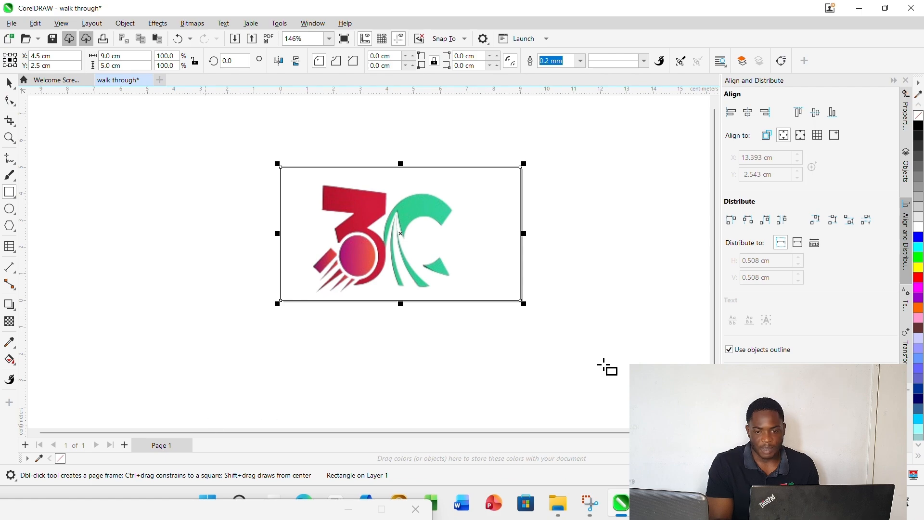
left_click(919, 125)
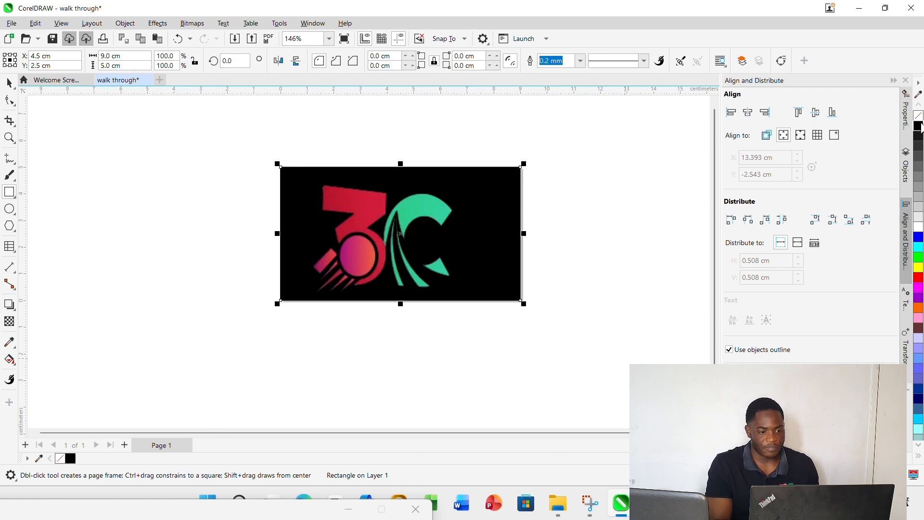
left_click(10, 83)
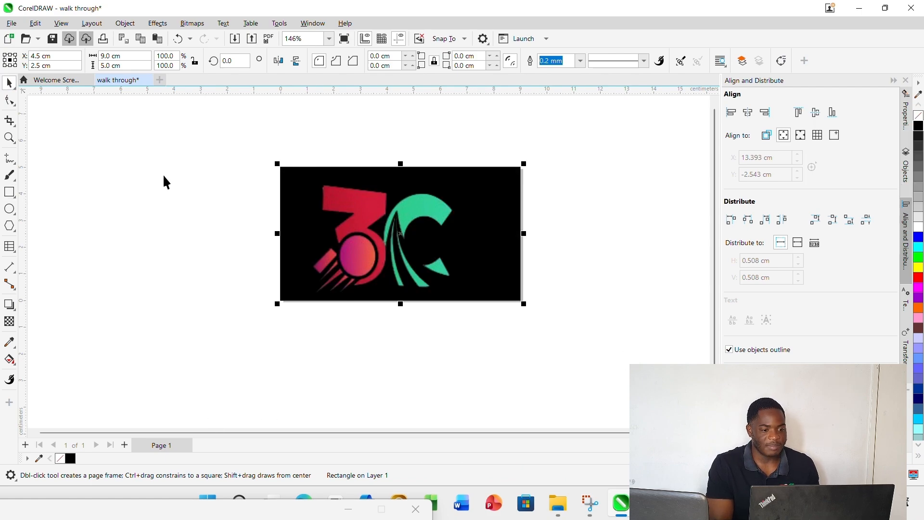
Delete the black background rectangle behind the logo
left_click(360, 269)
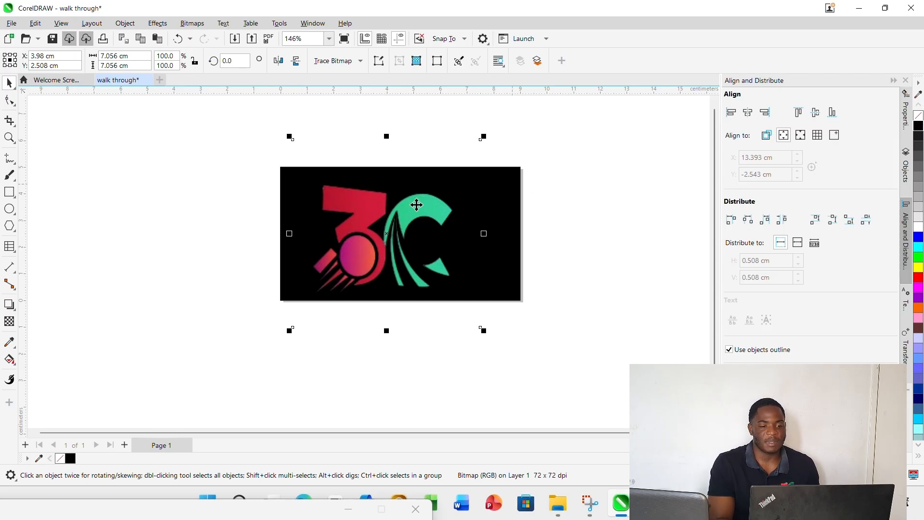
left_click(509, 189)
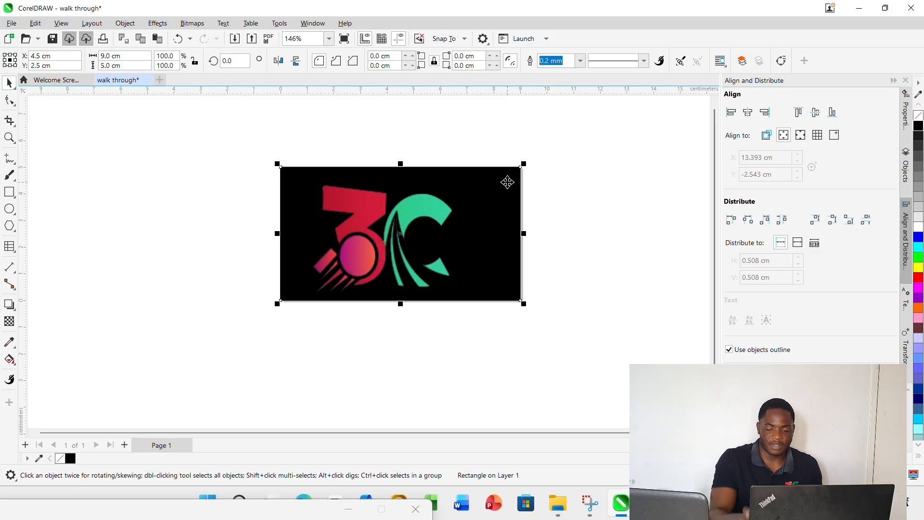
key("Delete")
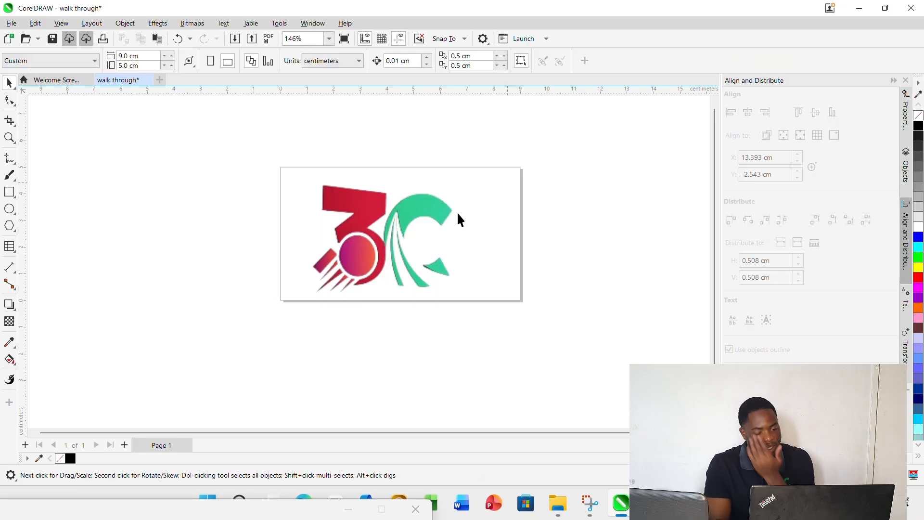
Delete the logo bitmap from the page and undo the deletion
left_click(382, 245)
key("Delete")
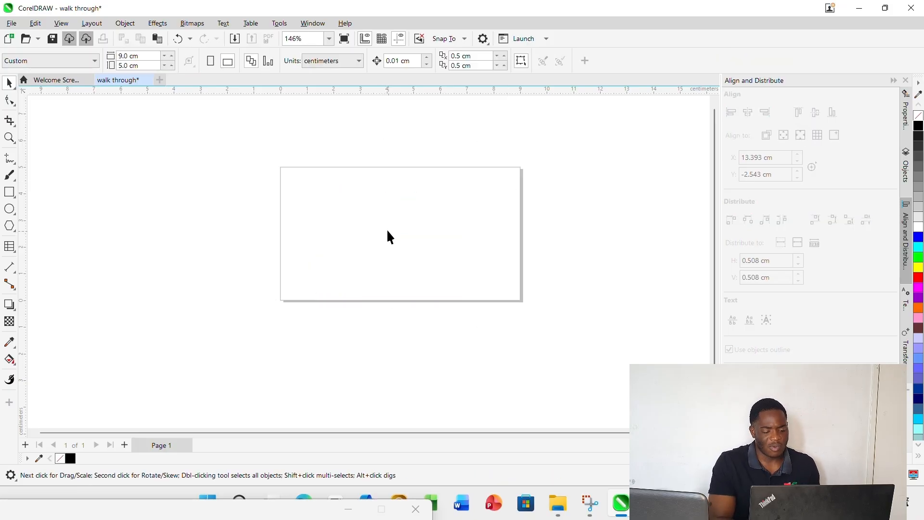
left_click(177, 42)
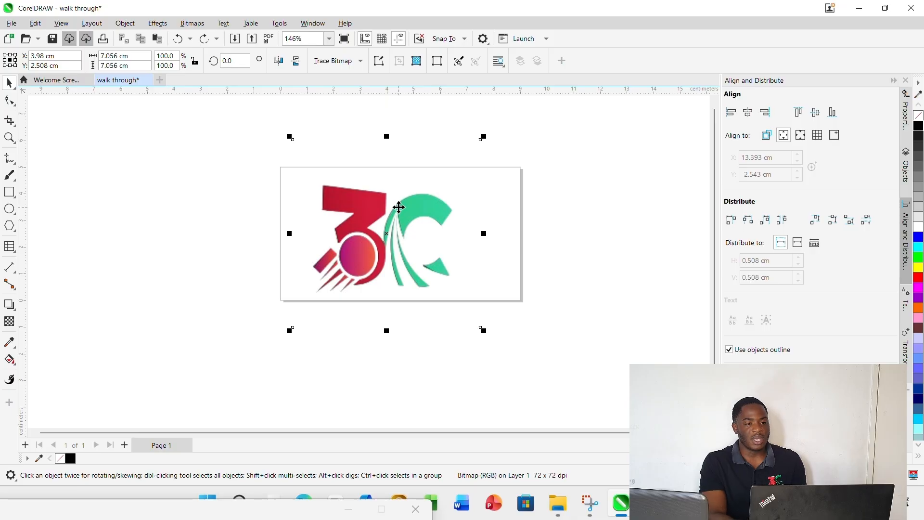
Convert the logo bitmap to vectors with Quick Trace and move the traced logo off the page to its left
left_click(360, 61)
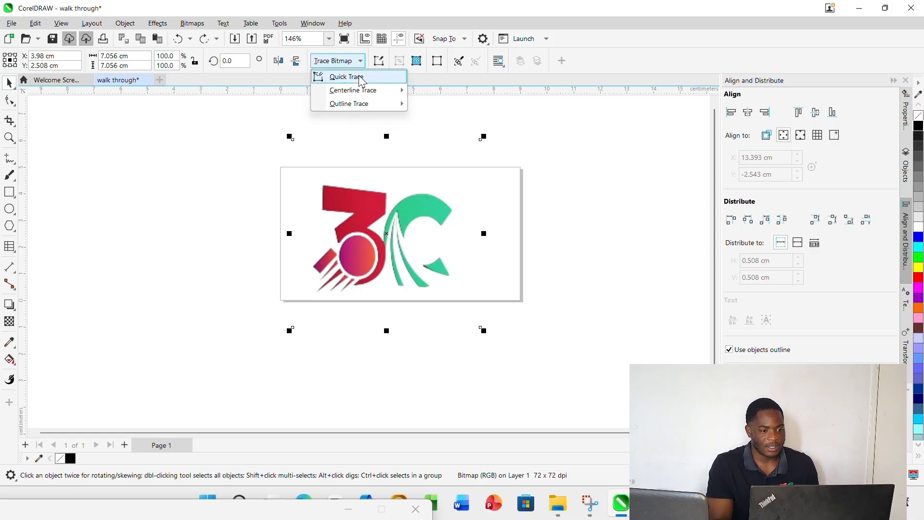
left_click(360, 78)
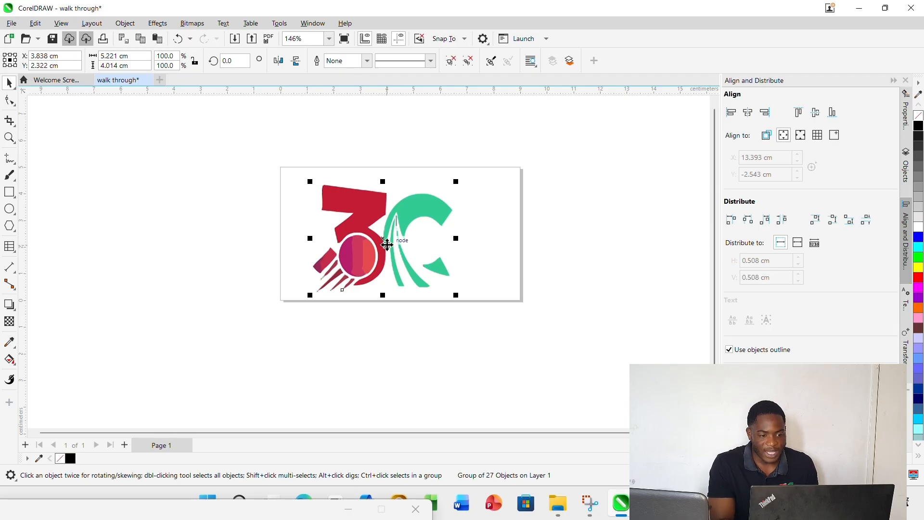
left_click_drag(383, 237, 176, 224)
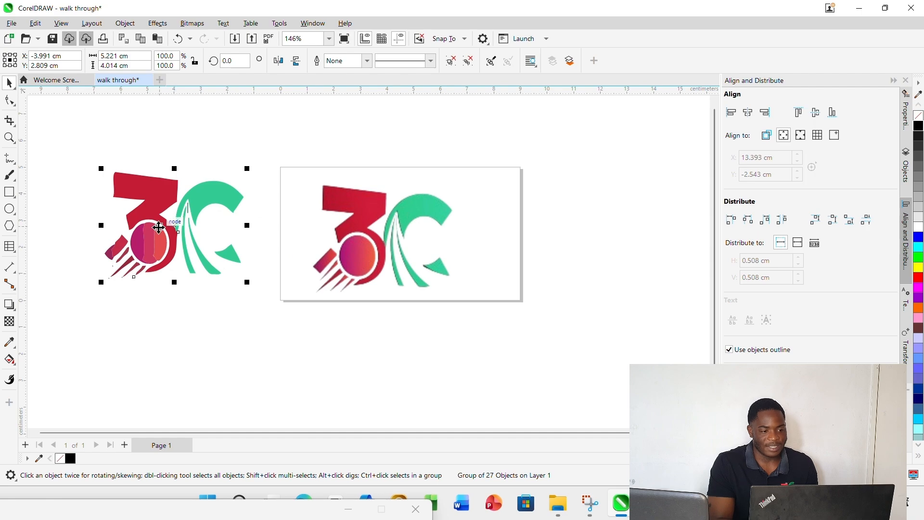
Delete the original logo bitmap and move the traced logo back onto the page
left_click(391, 250)
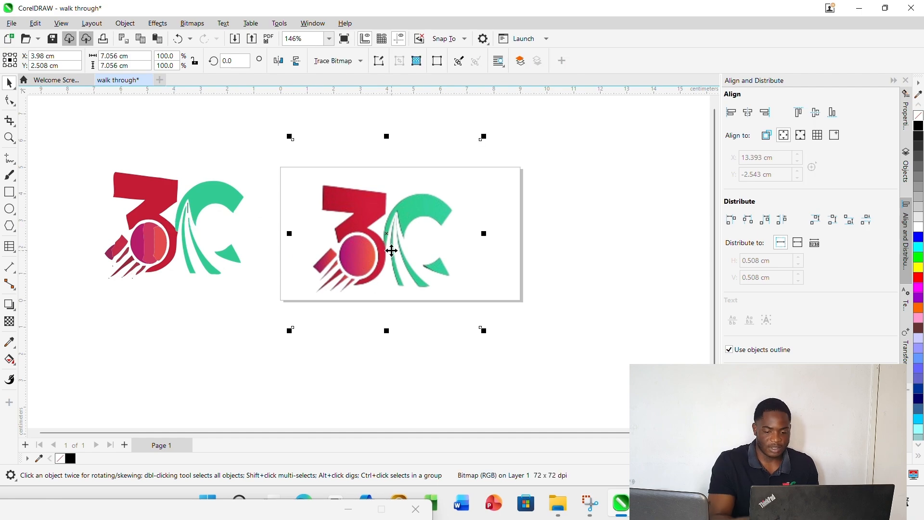
key("Delete")
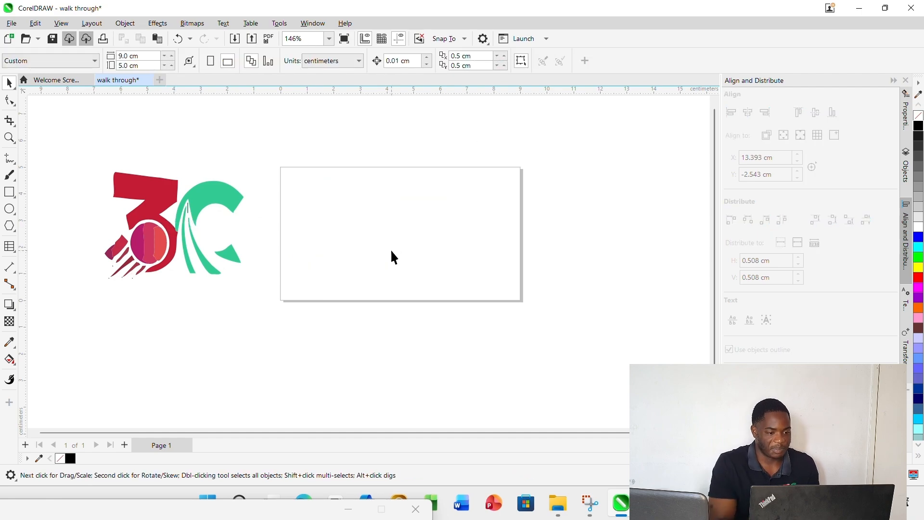
left_click(152, 232)
left_click_drag(171, 224, 381, 225)
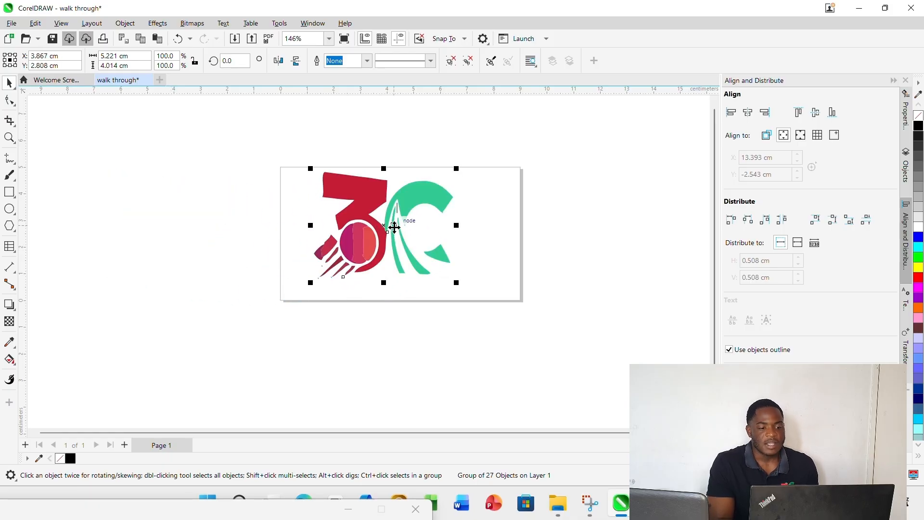
Inspect the traced logo up close, select its group, and show the page's object list
scroll(401, 219, "up", 2)
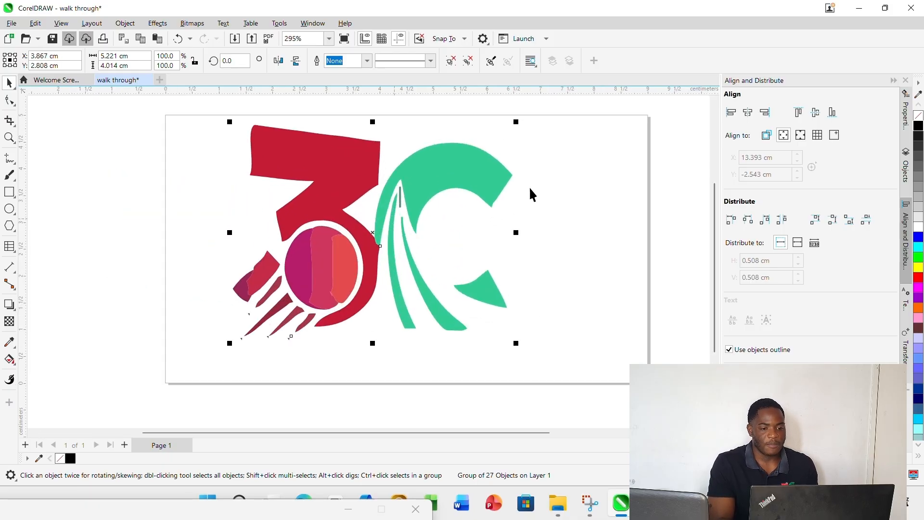
scroll(423, 182, "down", 1)
scroll(423, 182, "up", 1)
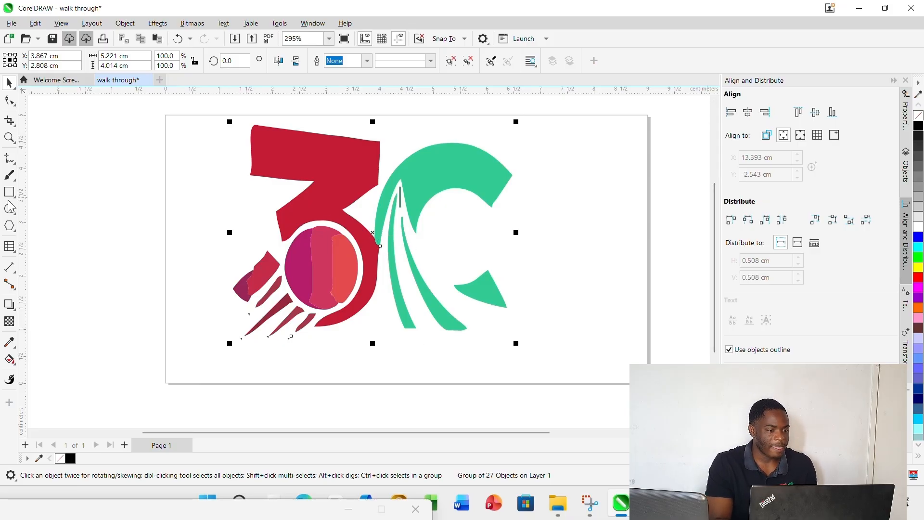
left_click(608, 248)
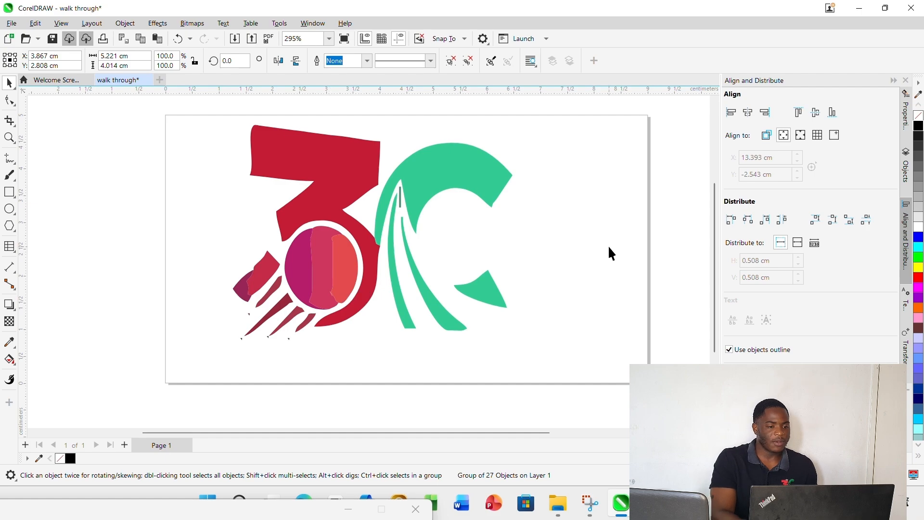
left_click(375, 266)
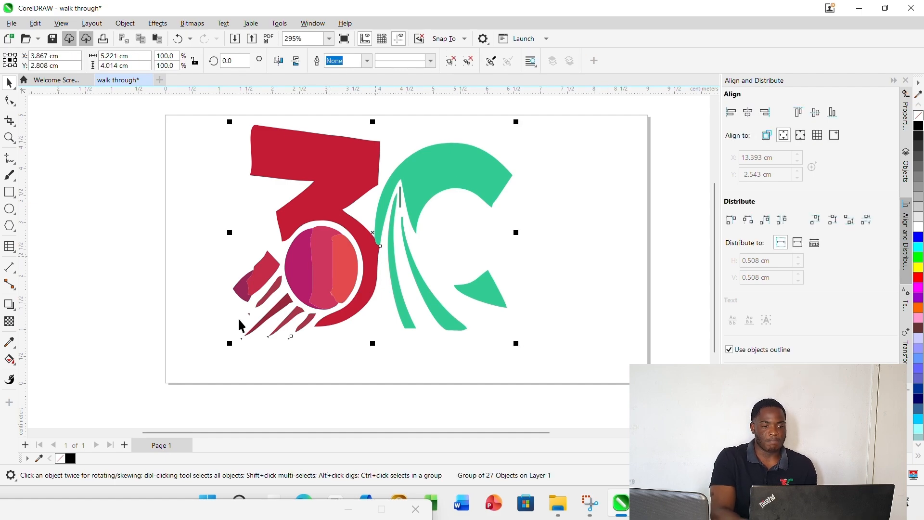
left_click(905, 169)
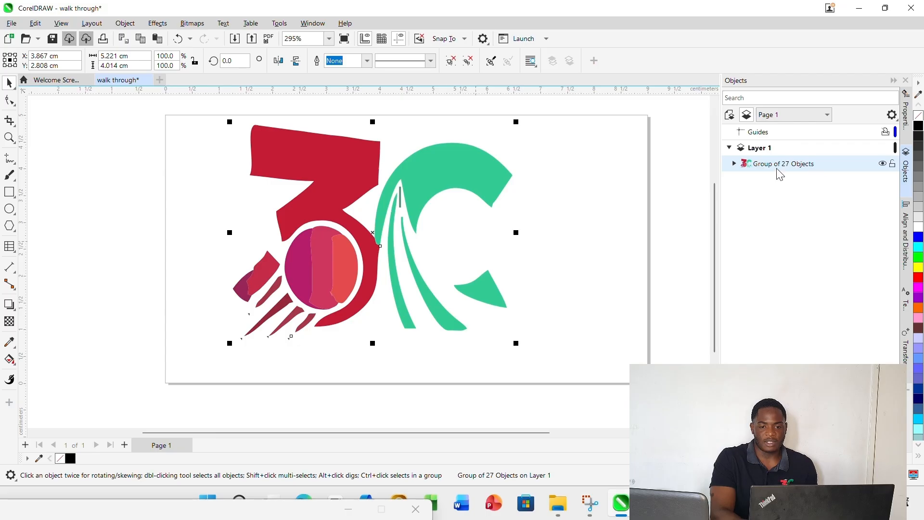